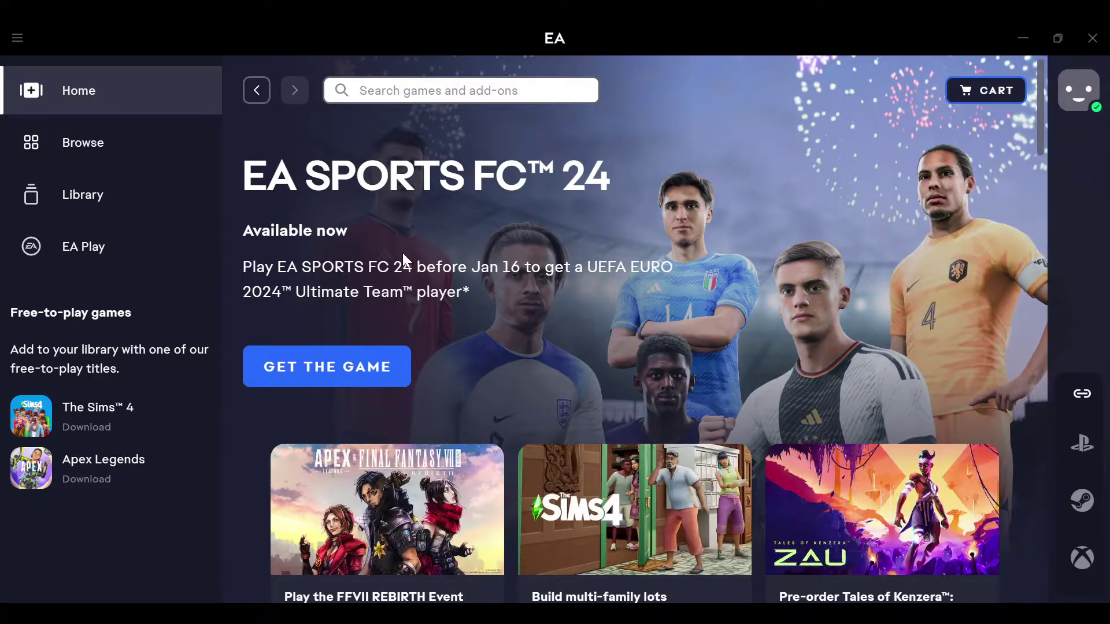
Open Settings from the hamburger menu to reach the My account tab
mouse_move(1052, 173)
left_click(17, 39)
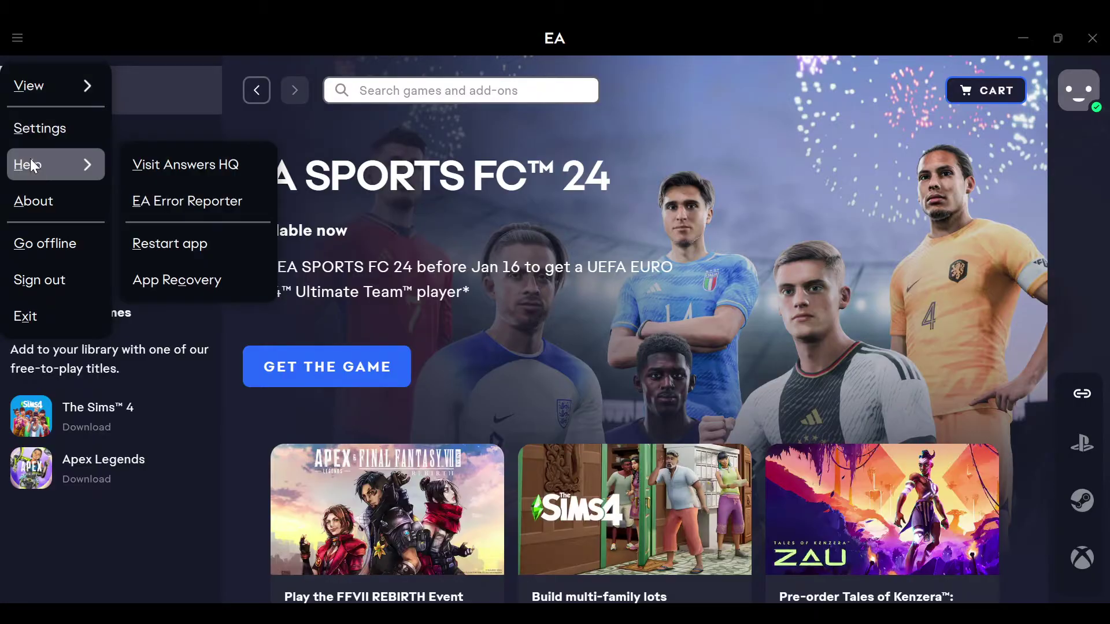
mouse_move(60, 91)
left_click(71, 134)
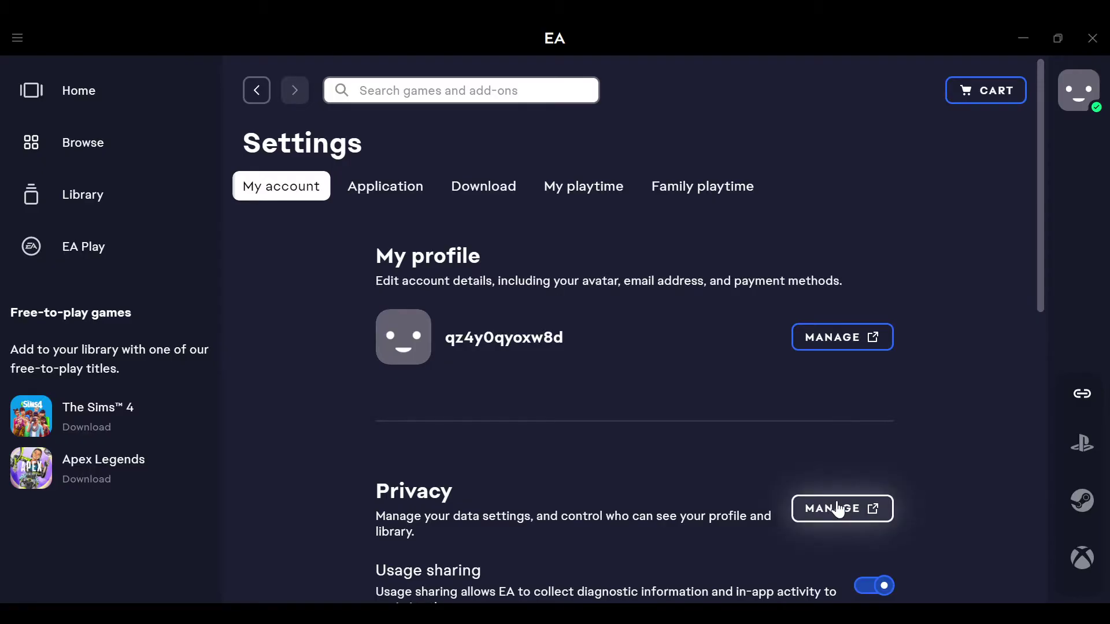
Use MANAGE under Privacy to open the web portal's Privacy Settings page and scroll down it
left_click(839, 509)
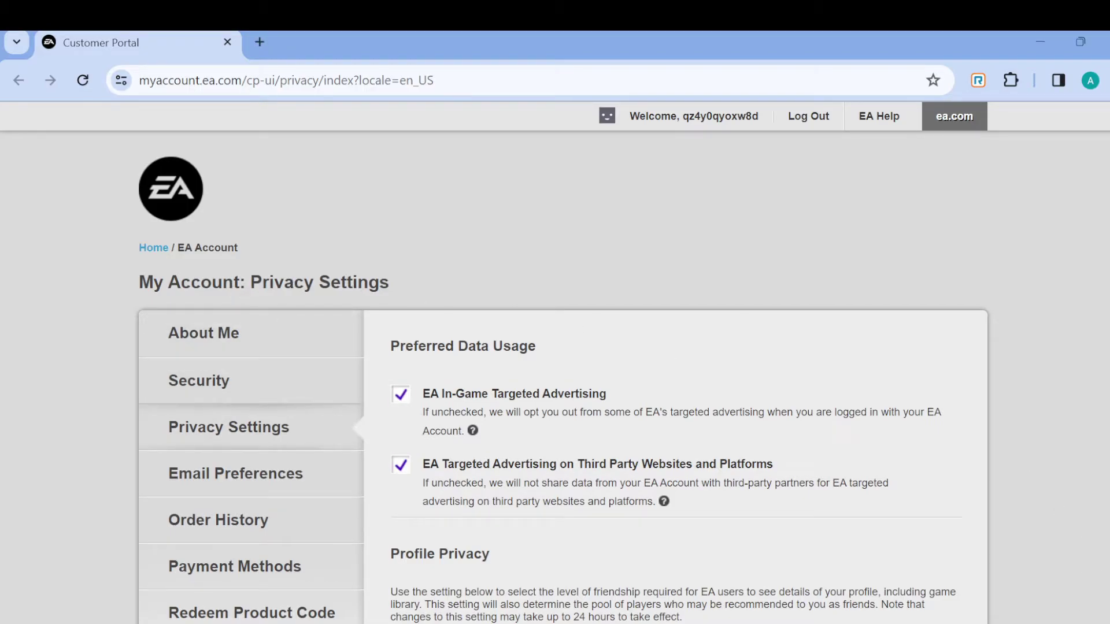
scroll(579, 489, "down", 2)
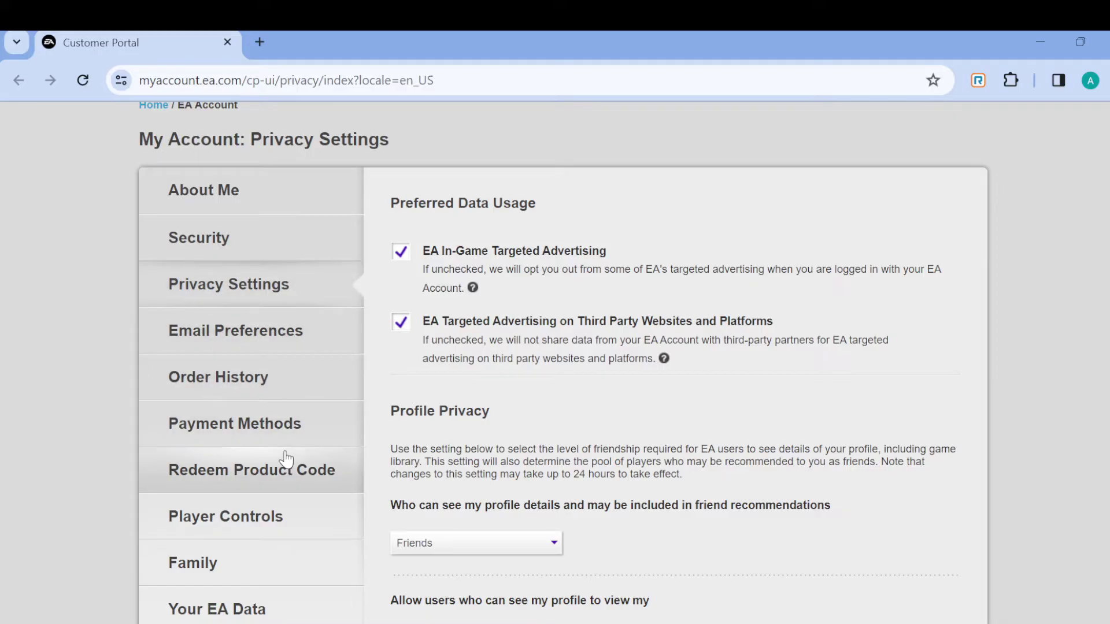
Go to About Me, try revealing Regional Settings, and dismiss the Verify Your Identity prompt
left_click(229, 191)
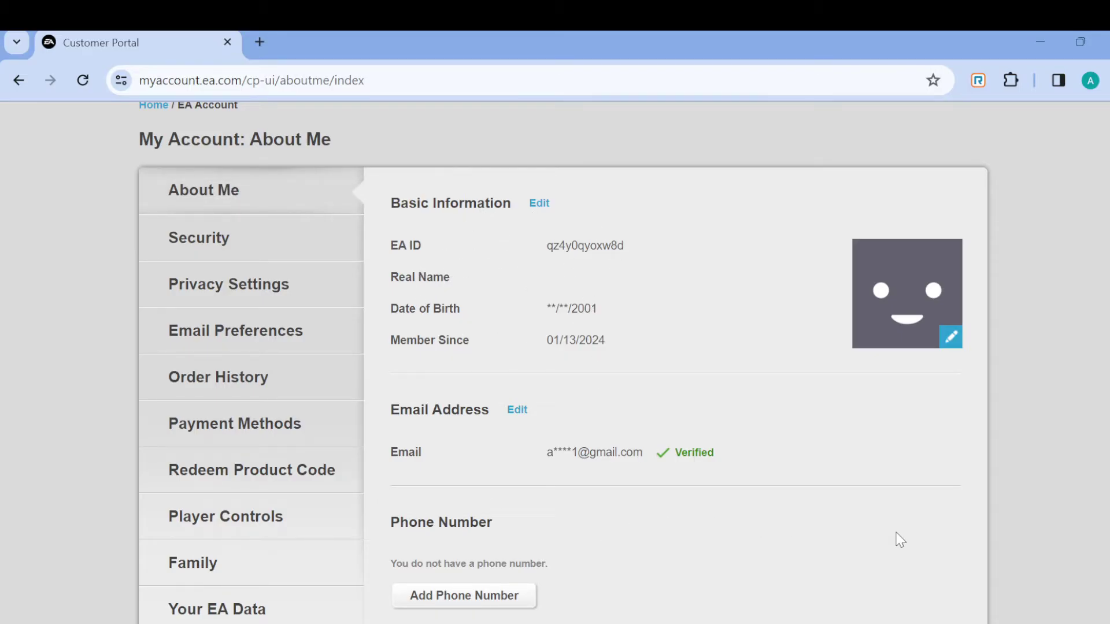
scroll(563, 362, "down", 4)
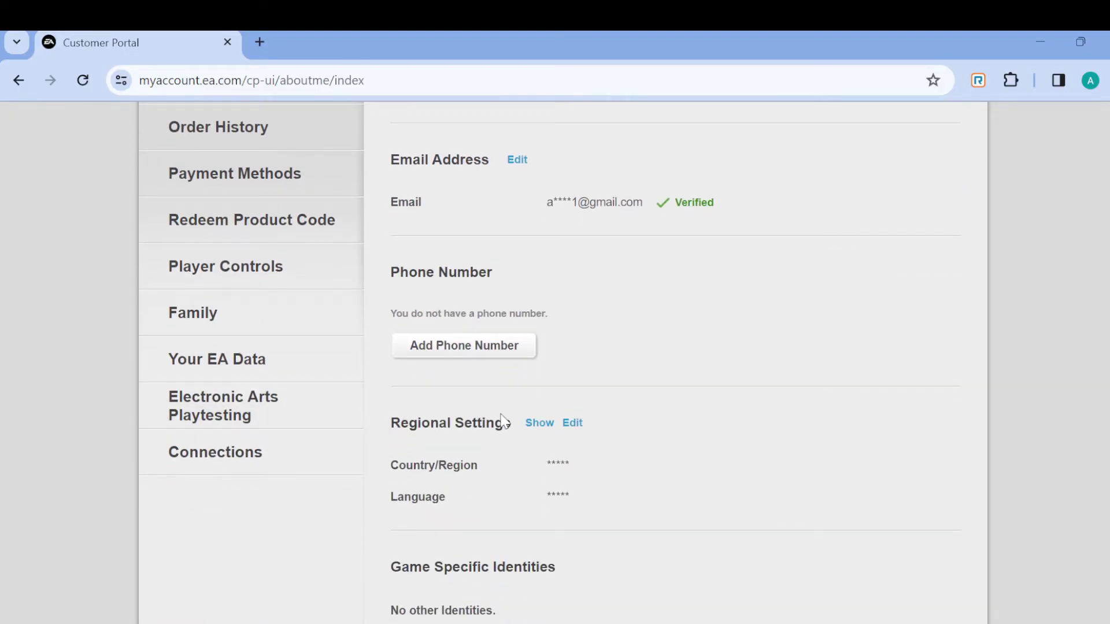
left_click(551, 424)
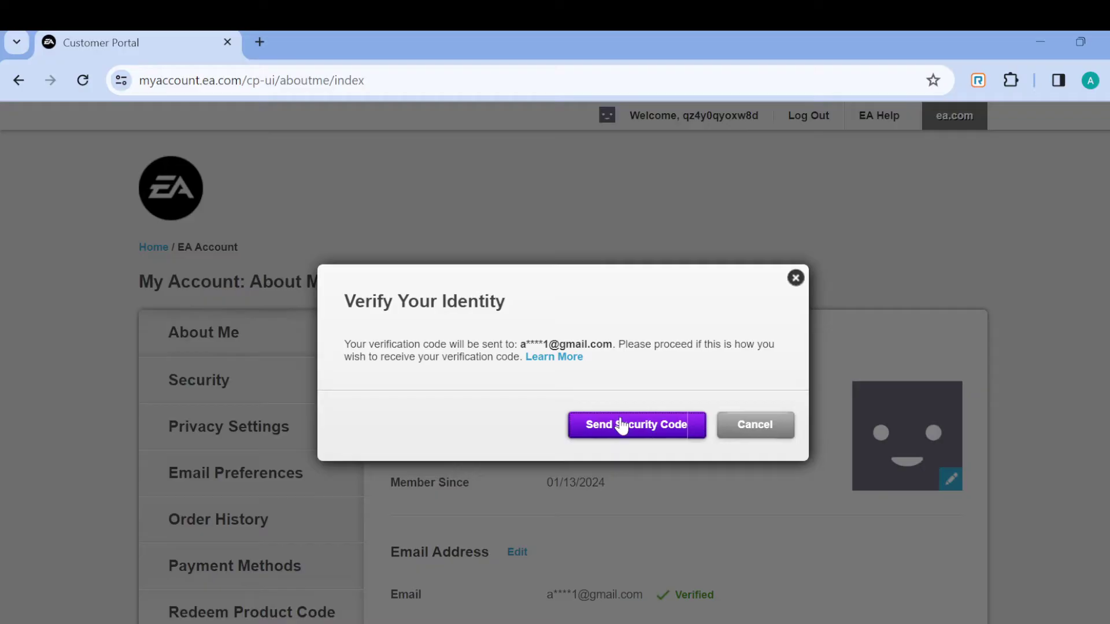
left_click(796, 278)
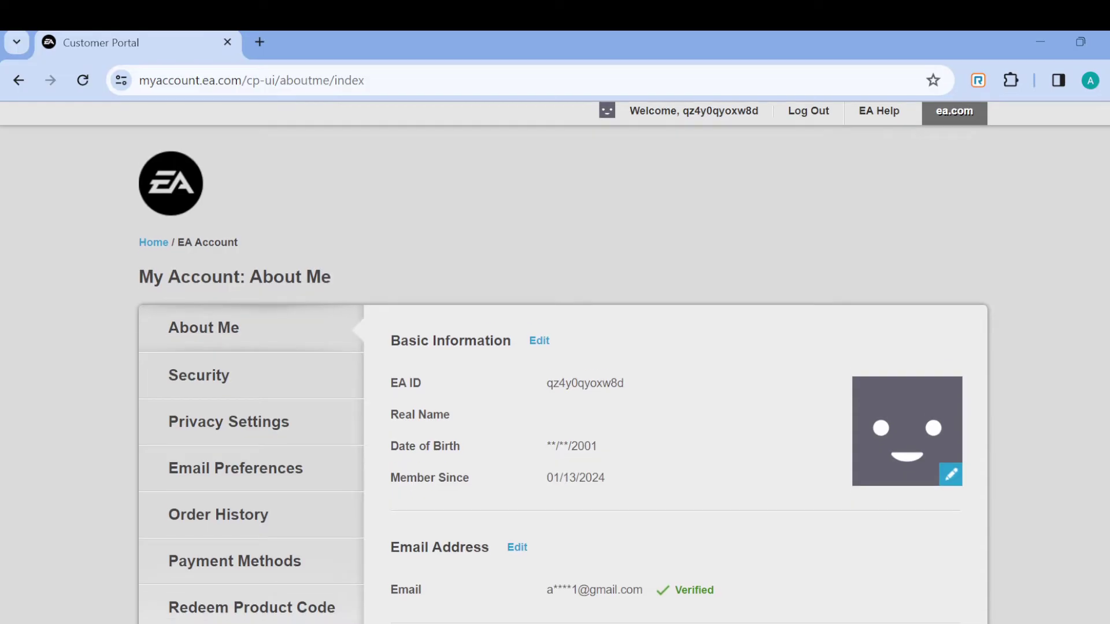
scroll(678, 554, "down", 7)
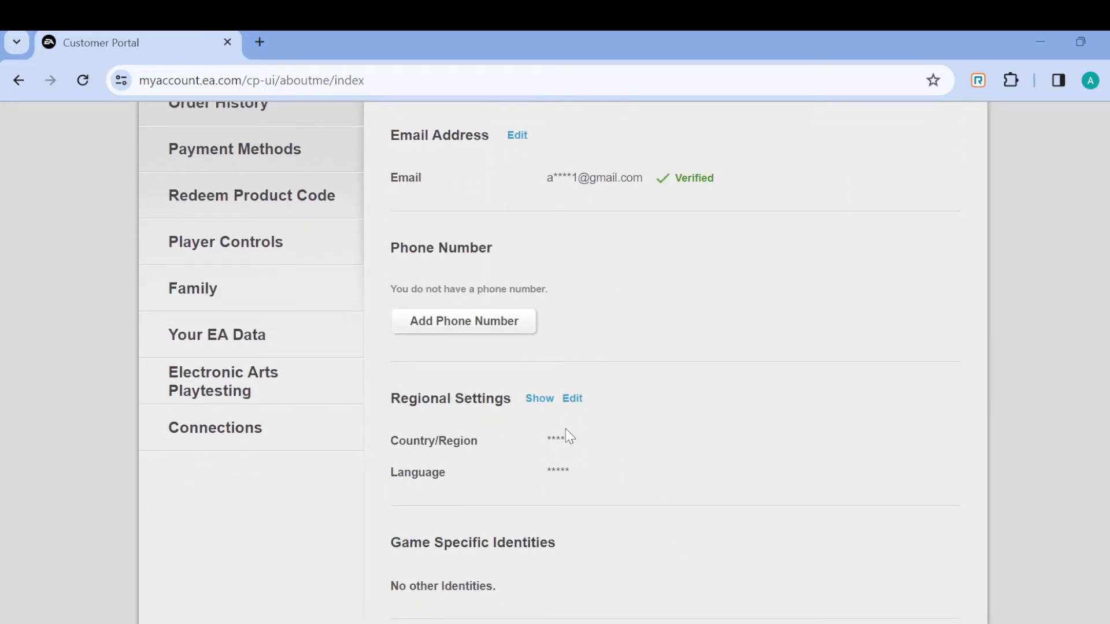
Start editing Regional Settings and verify identity with the e-mailed security code
left_click(573, 399)
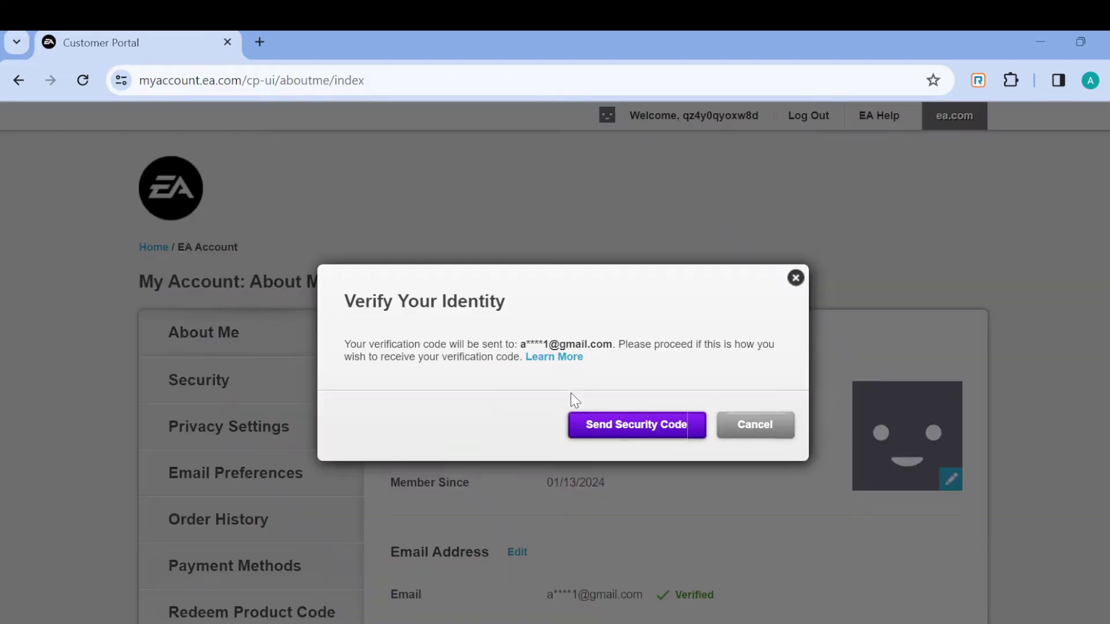
left_click(633, 439)
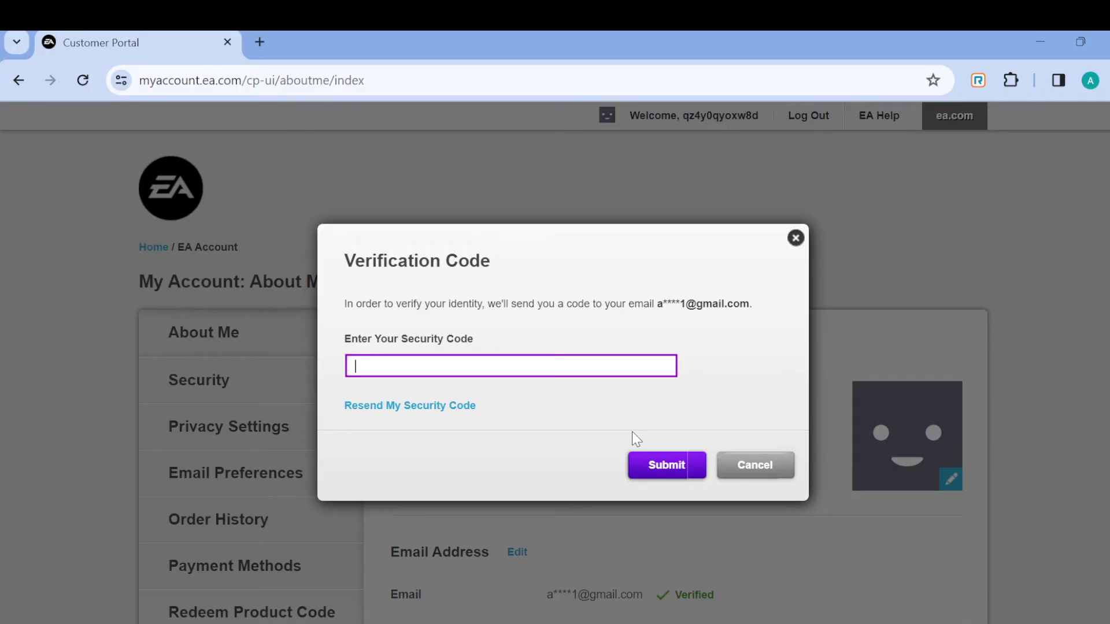
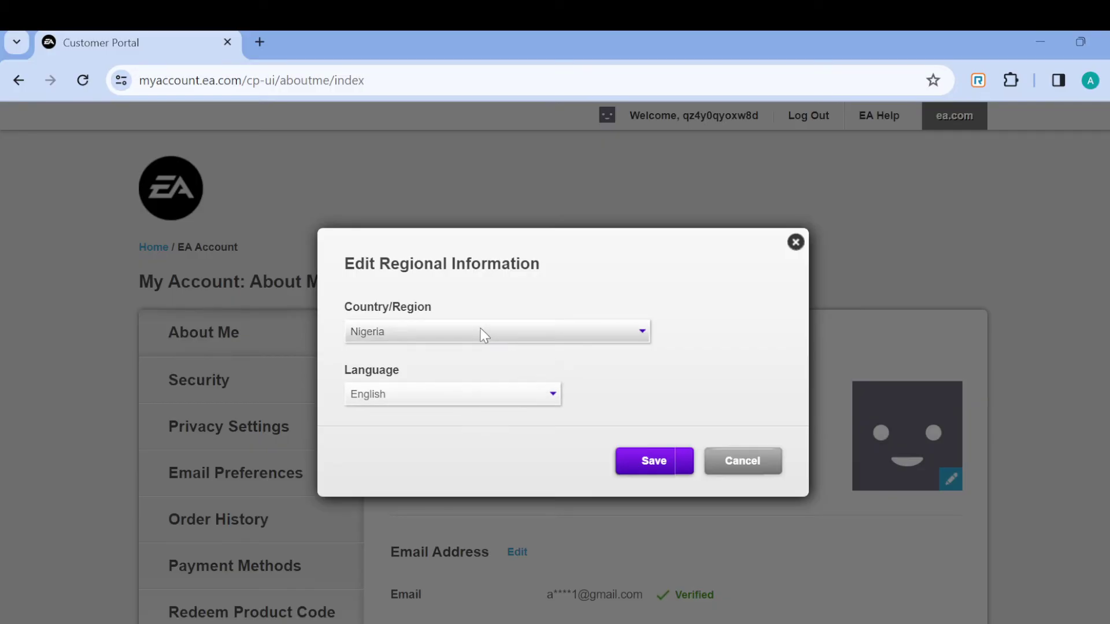
Change Country/Region from Nigeria to United States and save the regional information
left_click(641, 334)
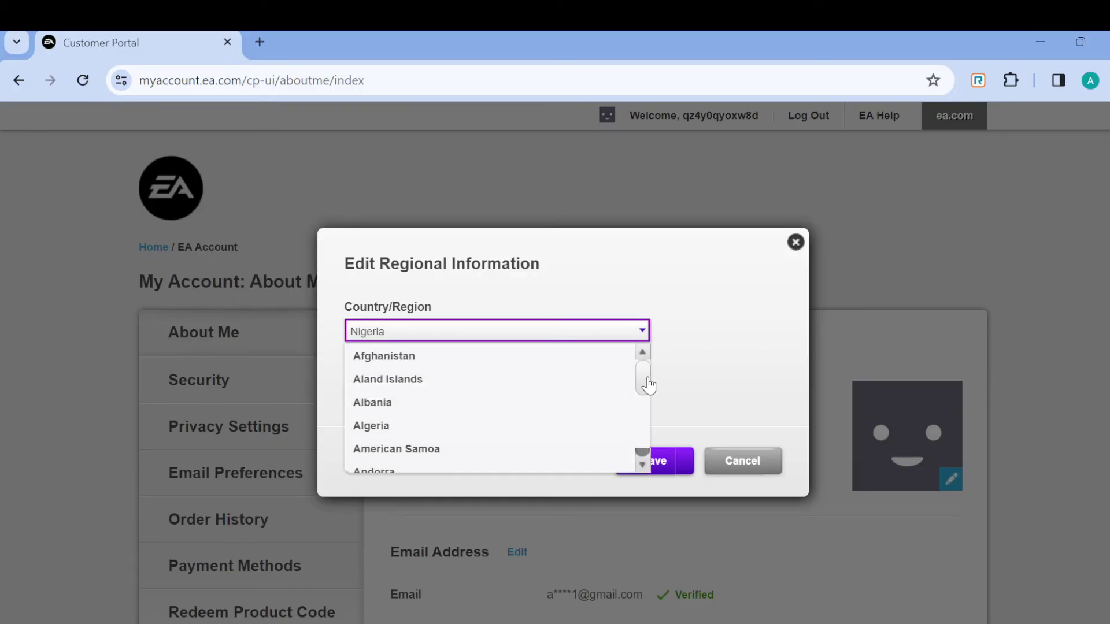
scroll(643, 470, "down", 20)
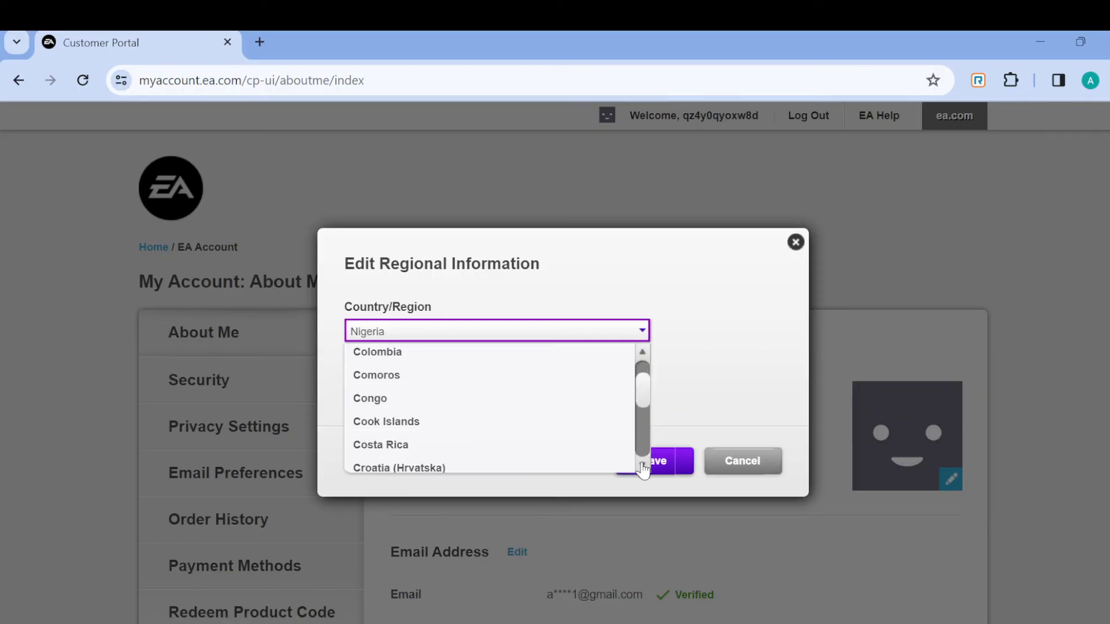
scroll(643, 469, "down", 20)
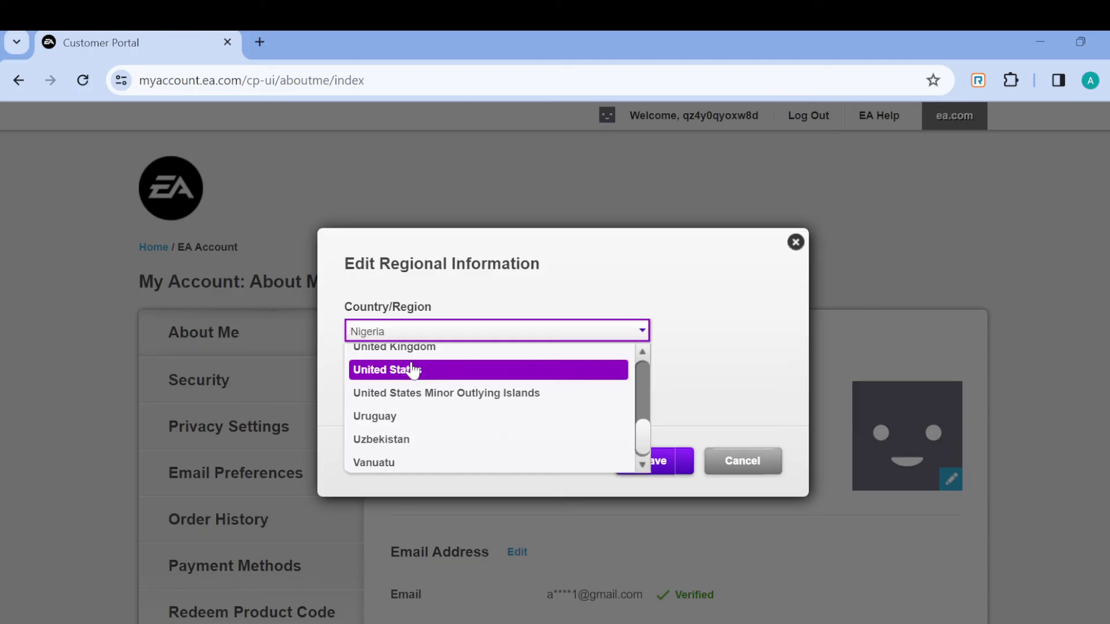
left_click(413, 365)
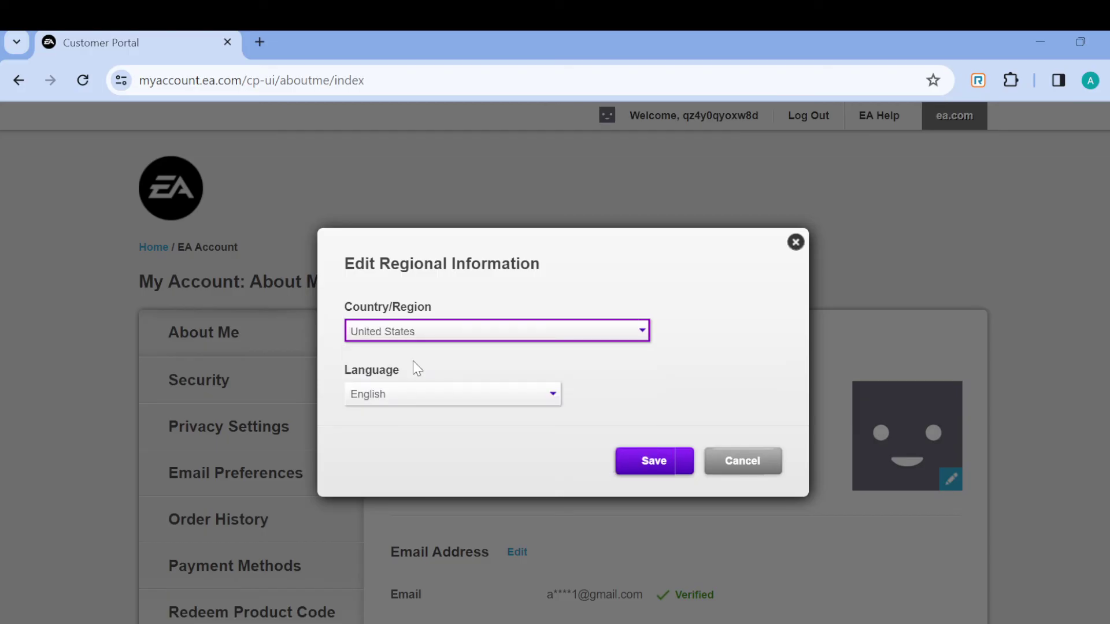
left_click(640, 469)
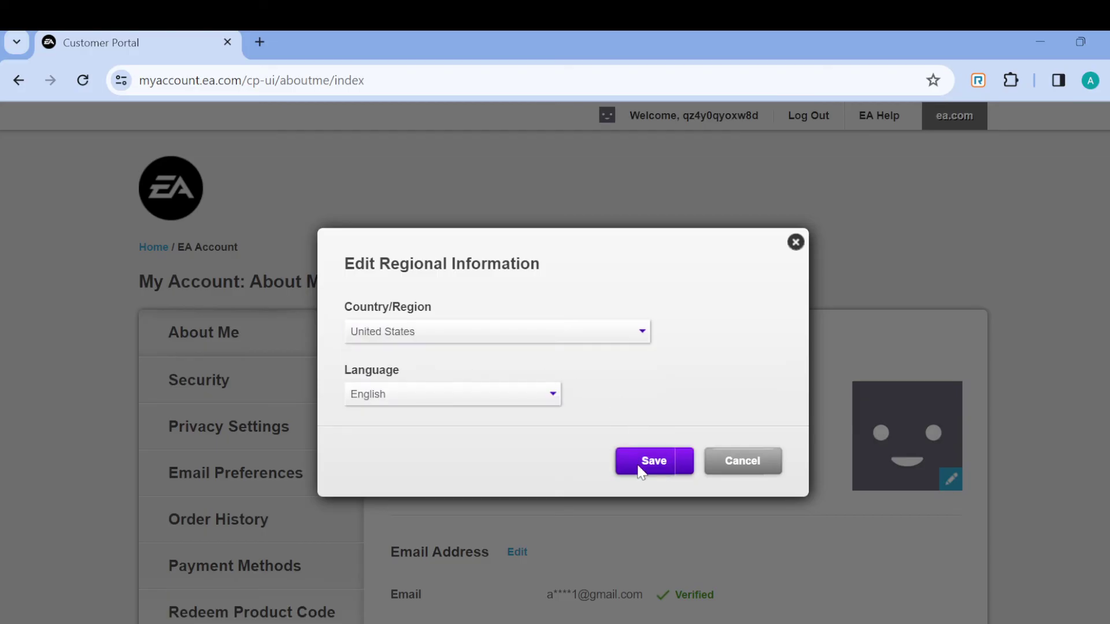